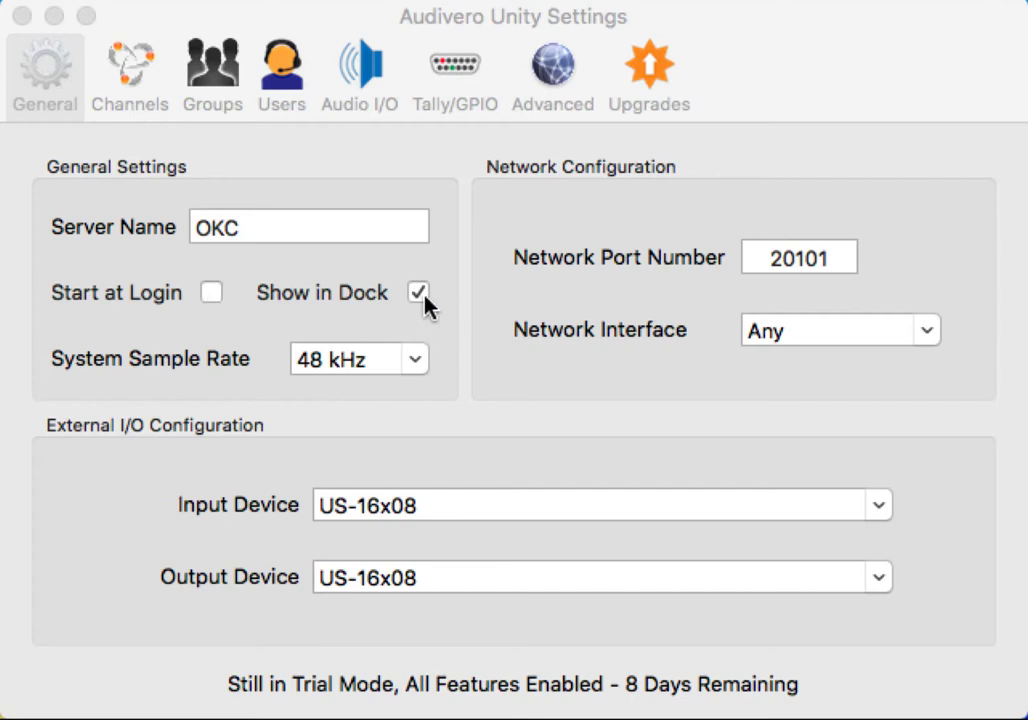
Review the system sample rate and network interface choices, and select US-16x08 as the external input device
click(416, 362)
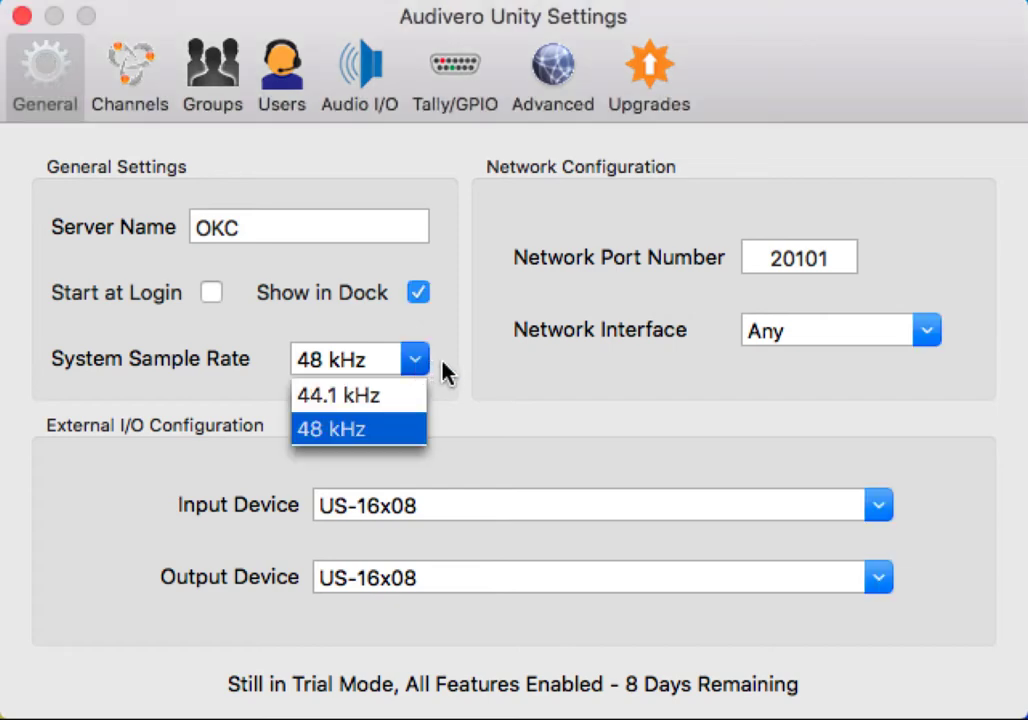
click(444, 372)
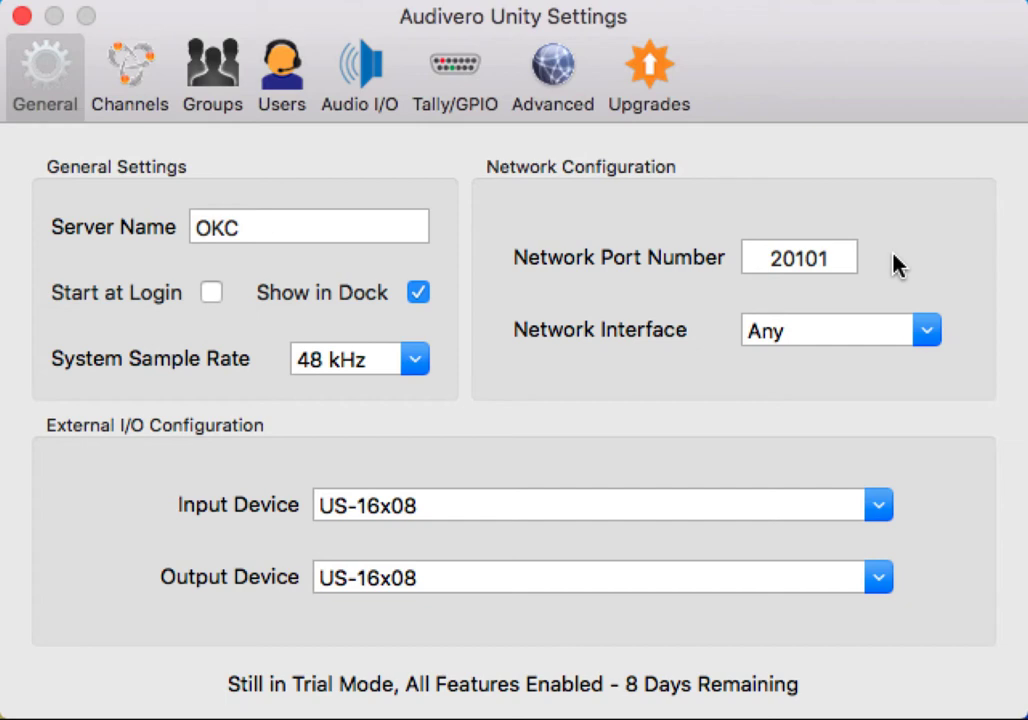
click(927, 332)
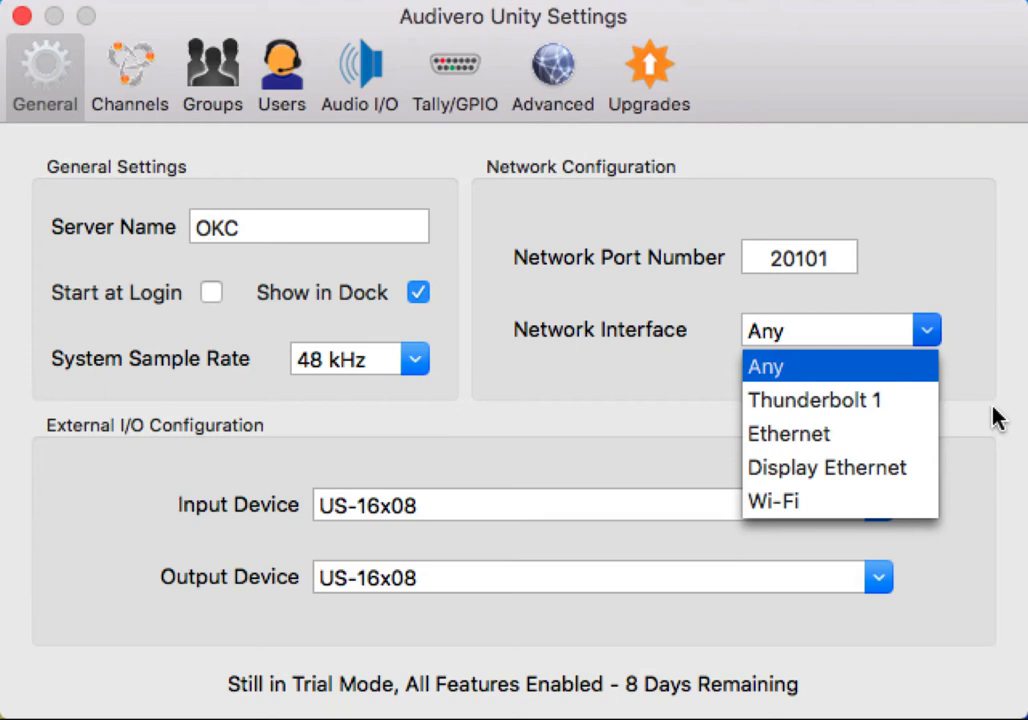
click(970, 337)
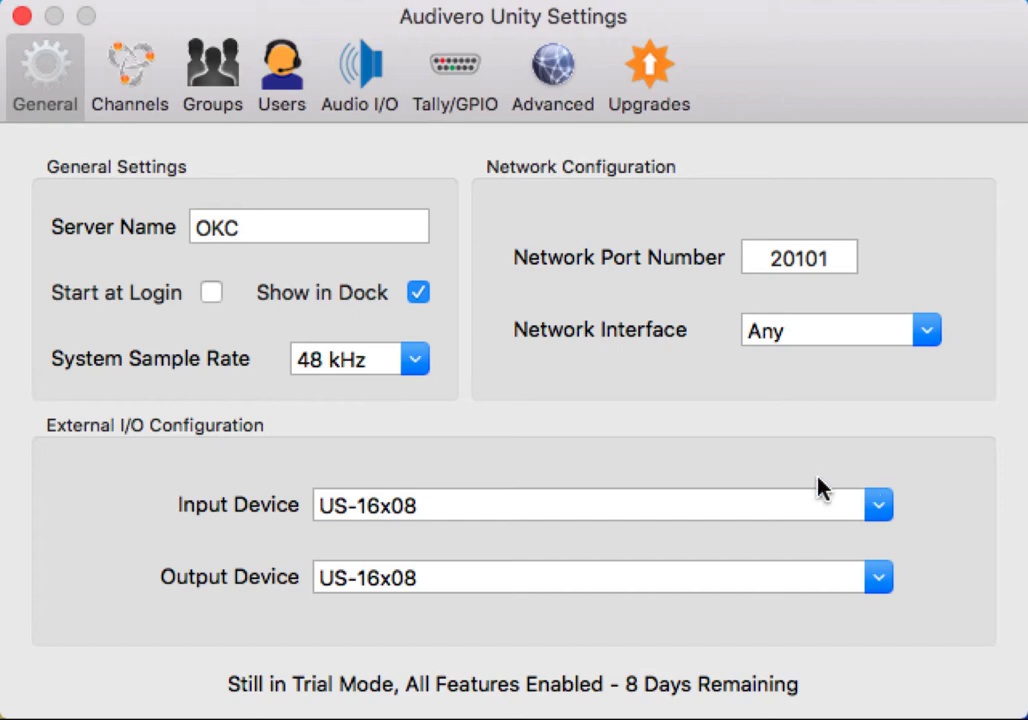
click(877, 508)
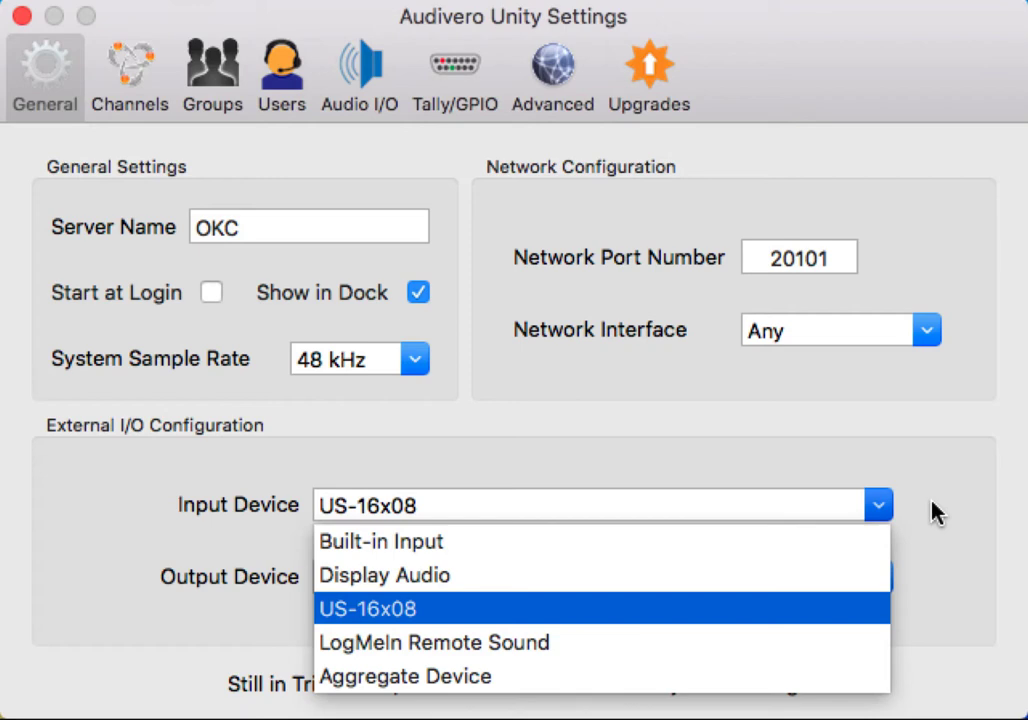
click(420, 609)
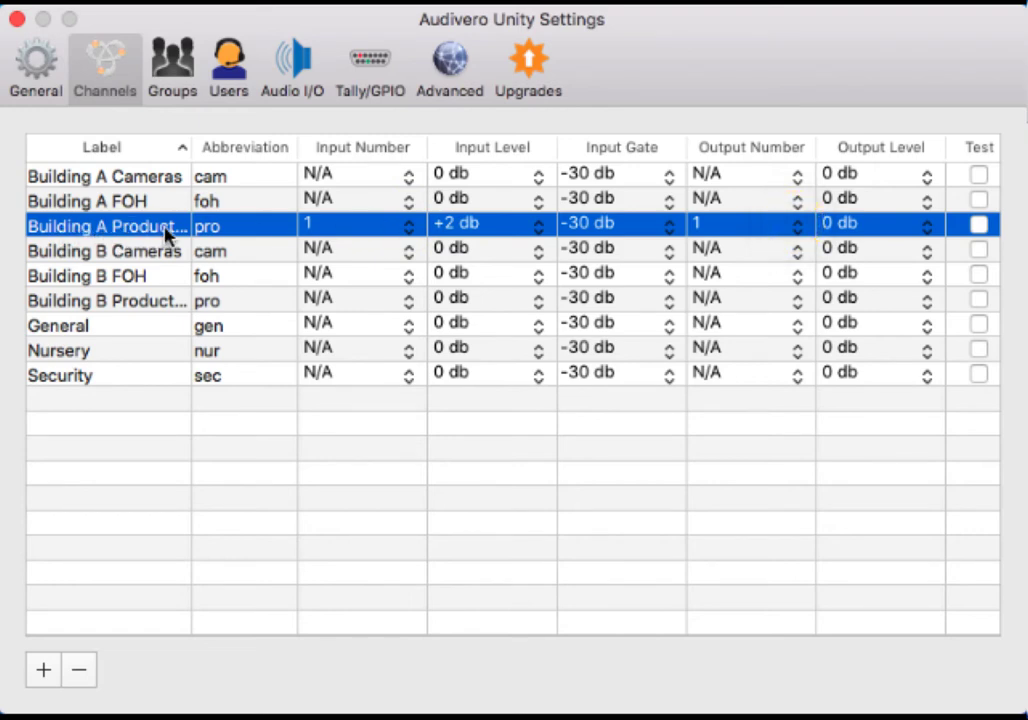
Assign input number 1 and output number 1 to the Building A Production channel, and check its input level options
click(411, 231)
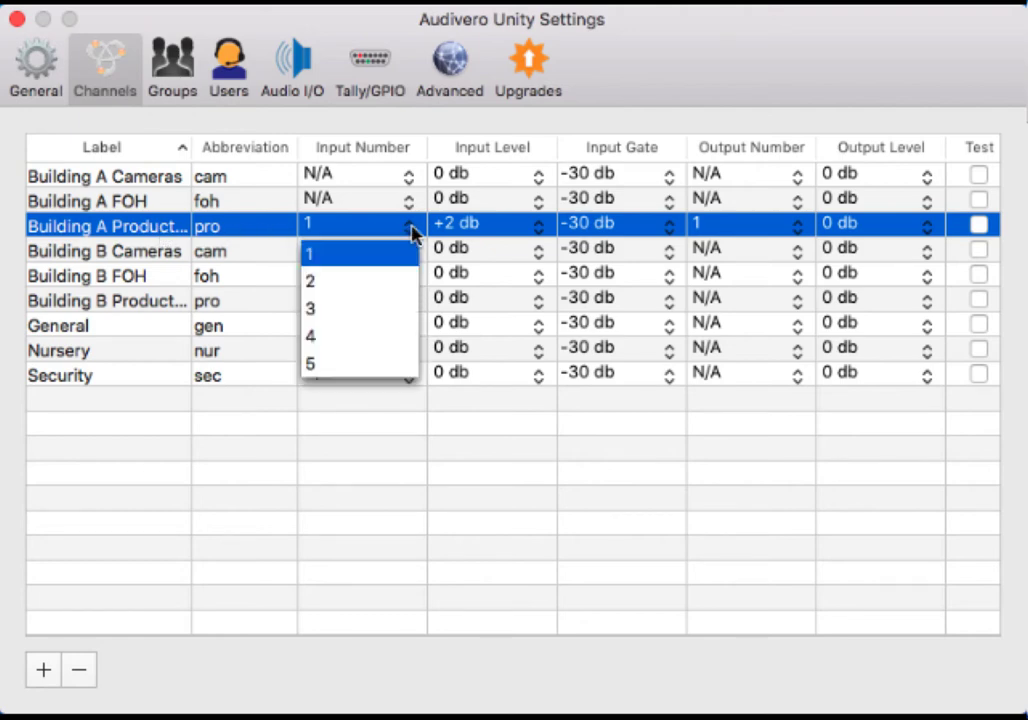
click(327, 258)
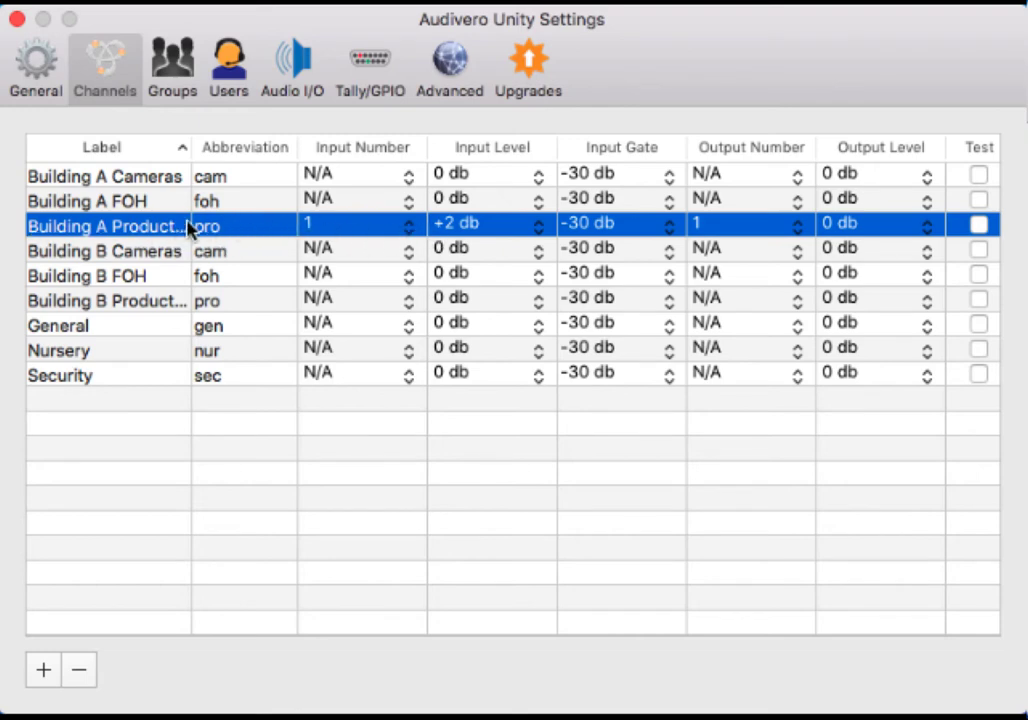
click(412, 232)
click(316, 255)
click(540, 230)
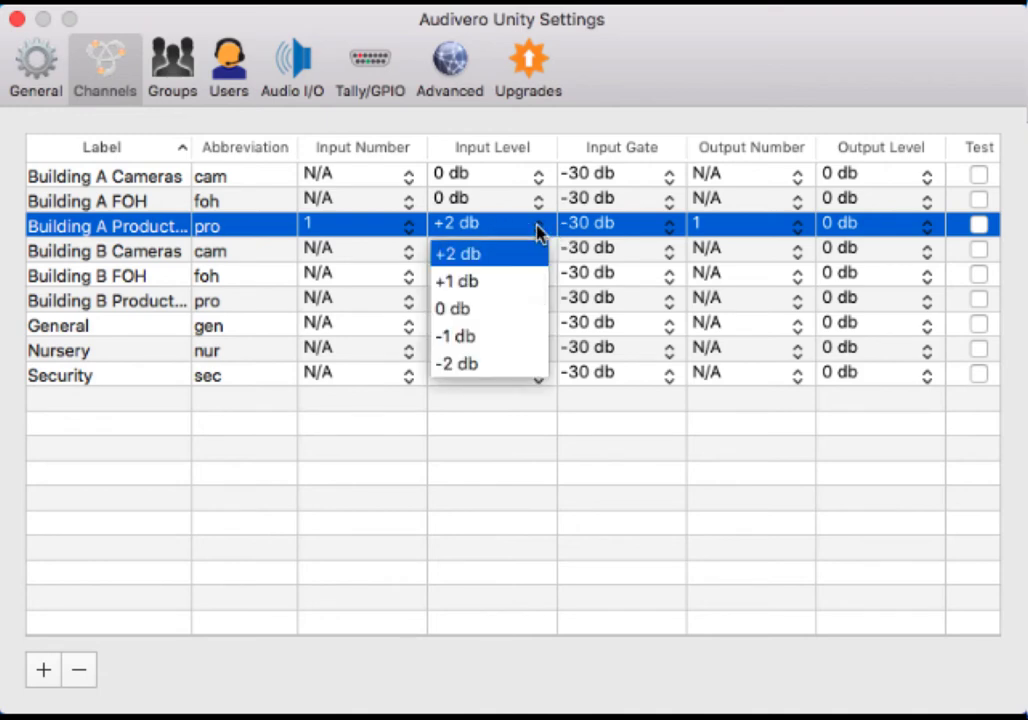
click(538, 231)
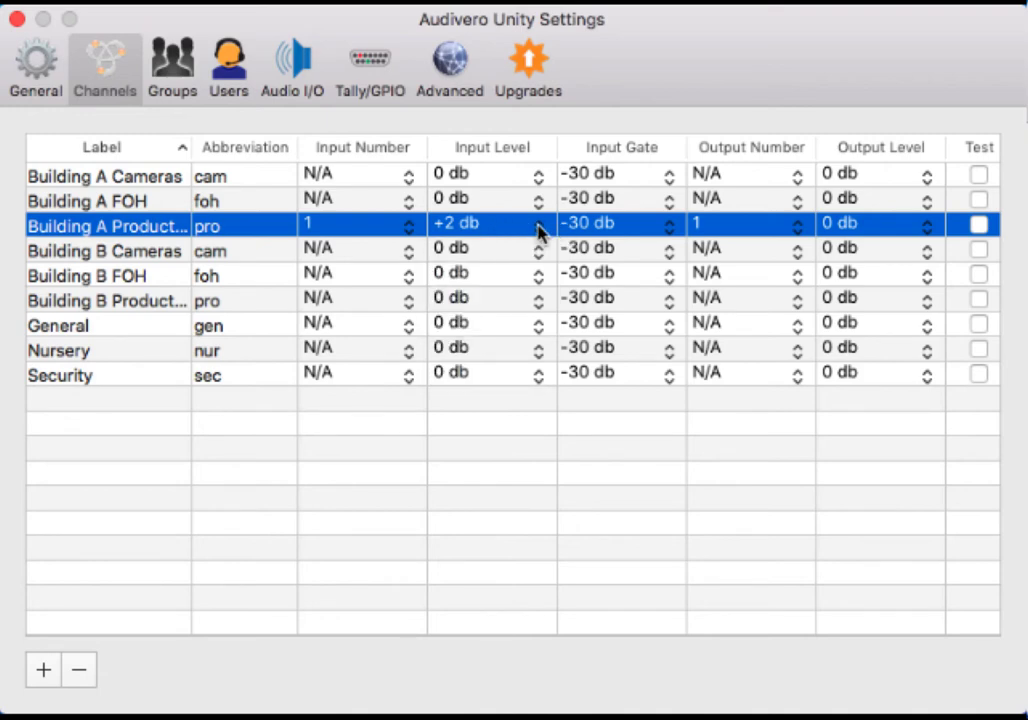
click(803, 235)
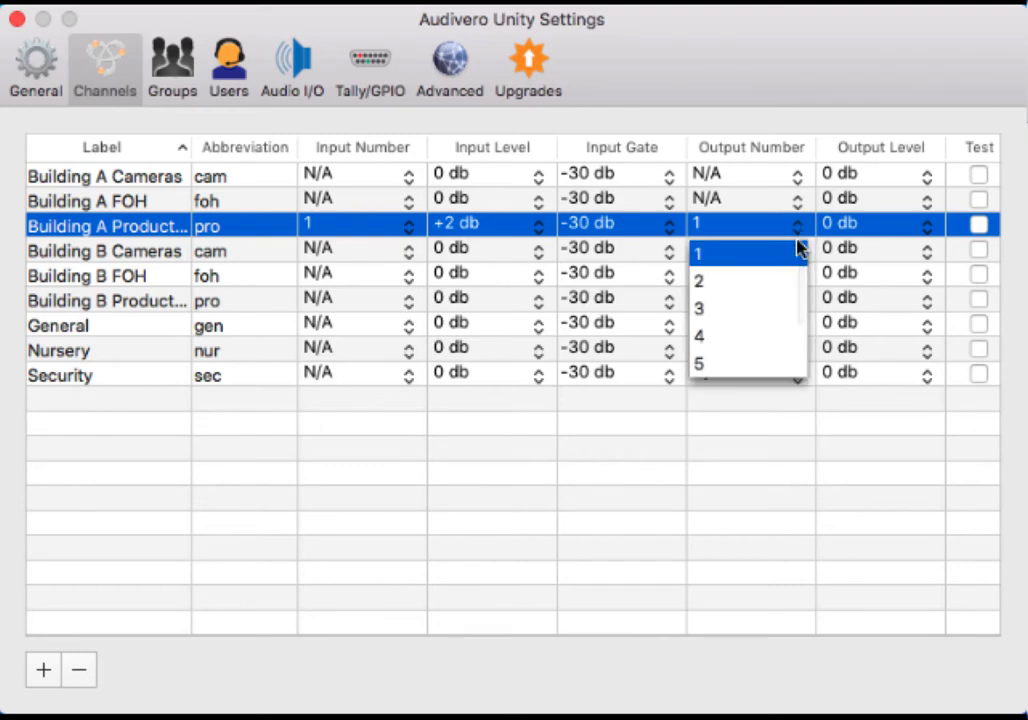
click(716, 257)
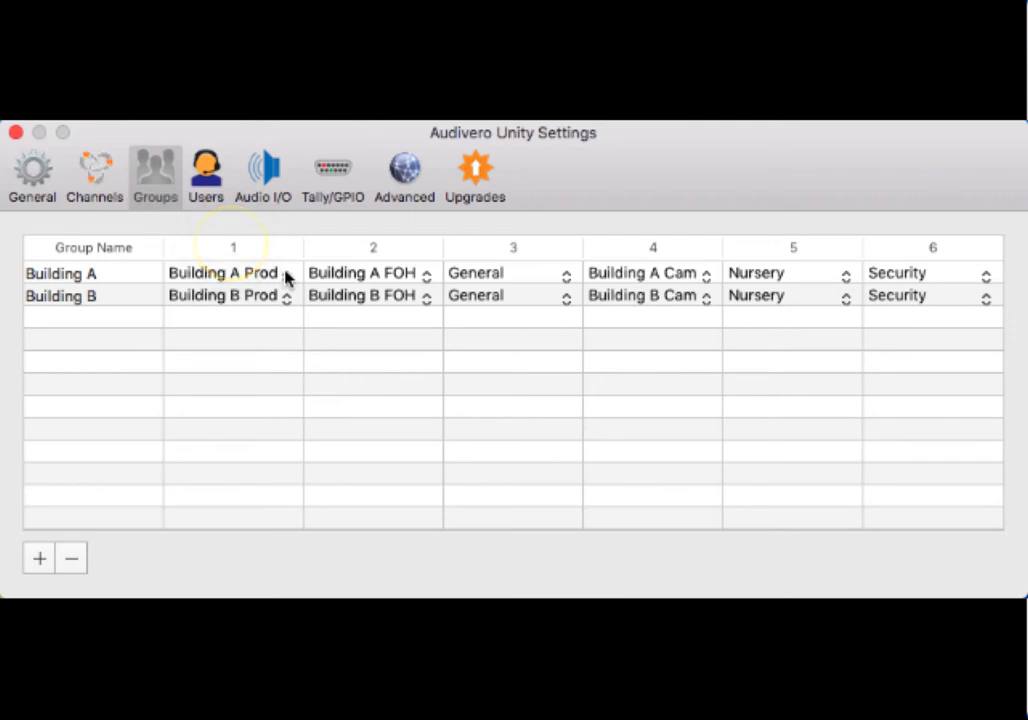
Assign the Building A Production channel to slot 1 of the Building A group
click(285, 274)
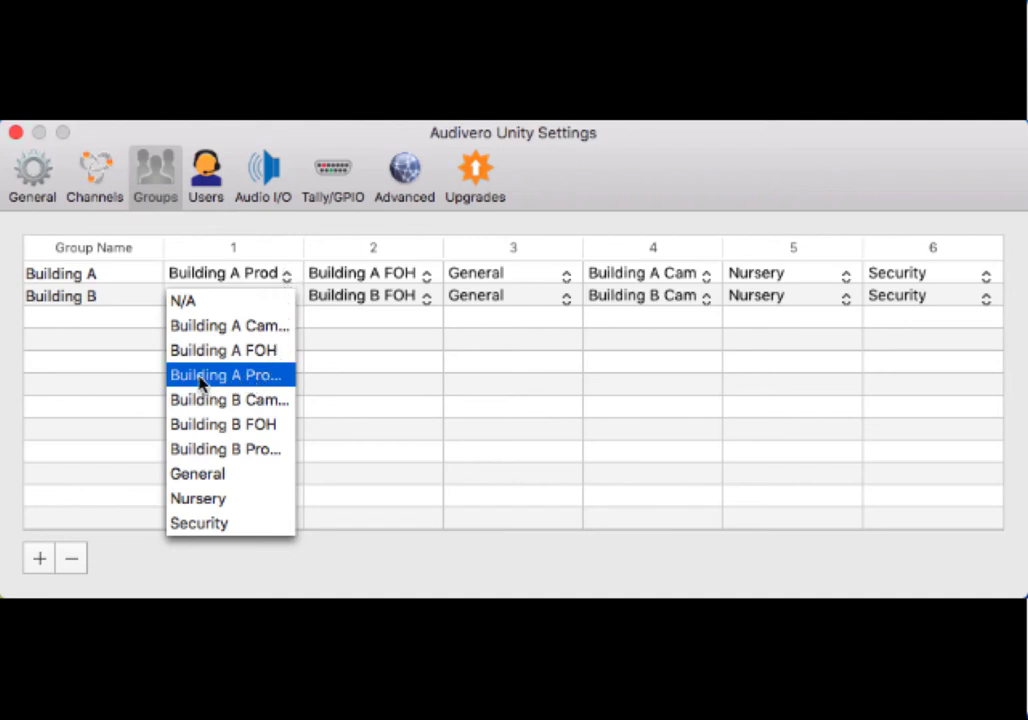
click(262, 380)
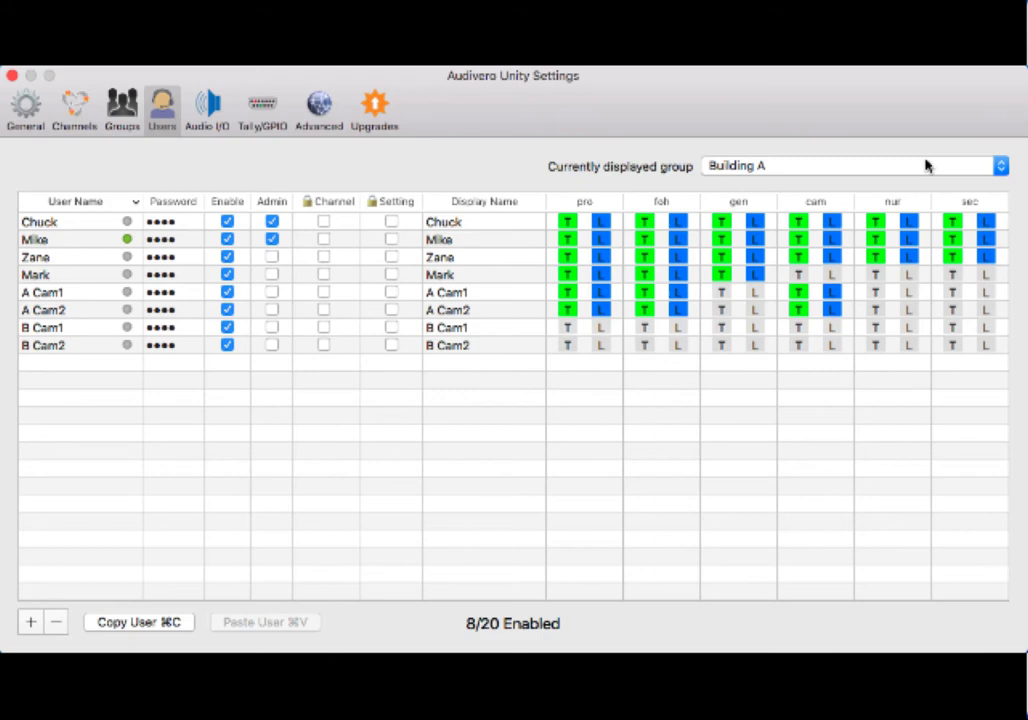
Switch the group displayed in the user permissions table to Building B
click(1000, 166)
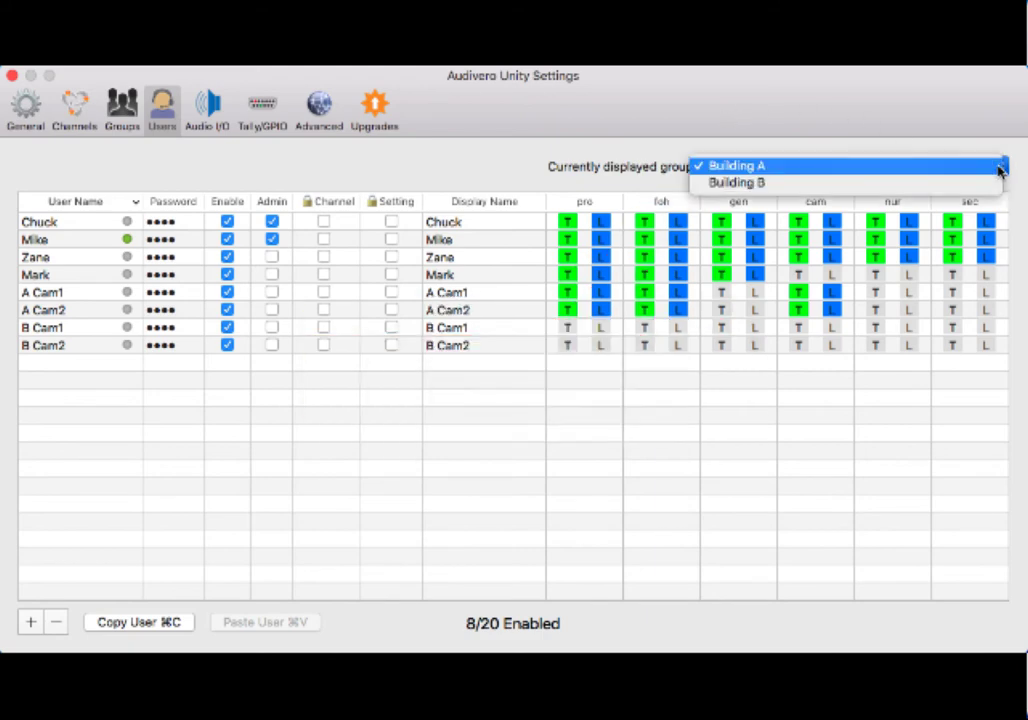
click(1000, 166)
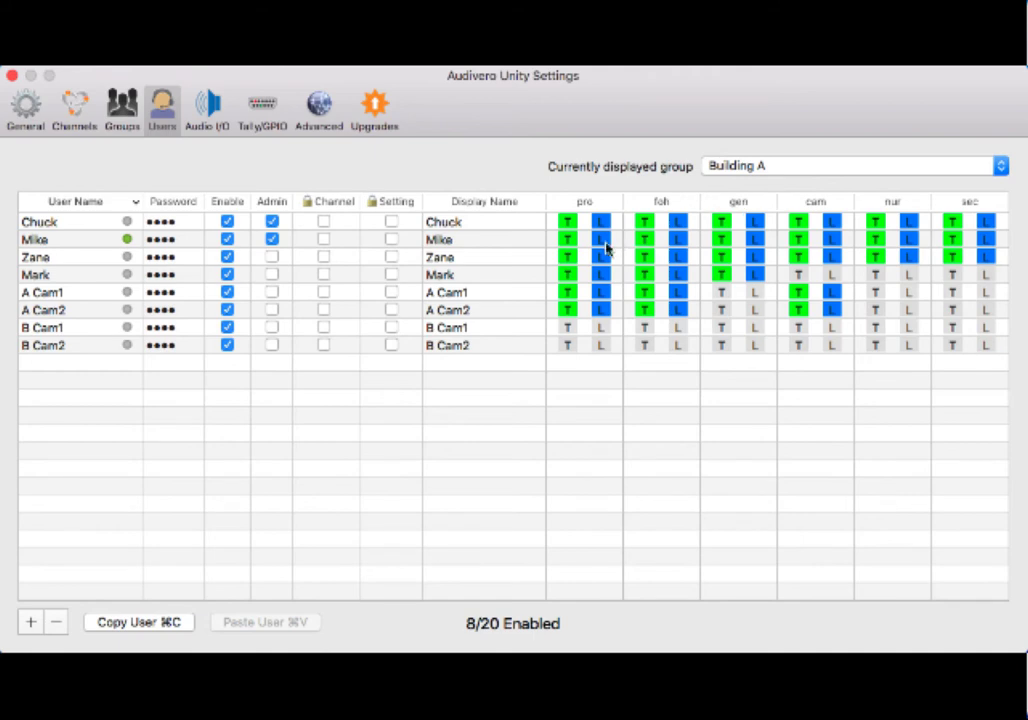
click(505, 239)
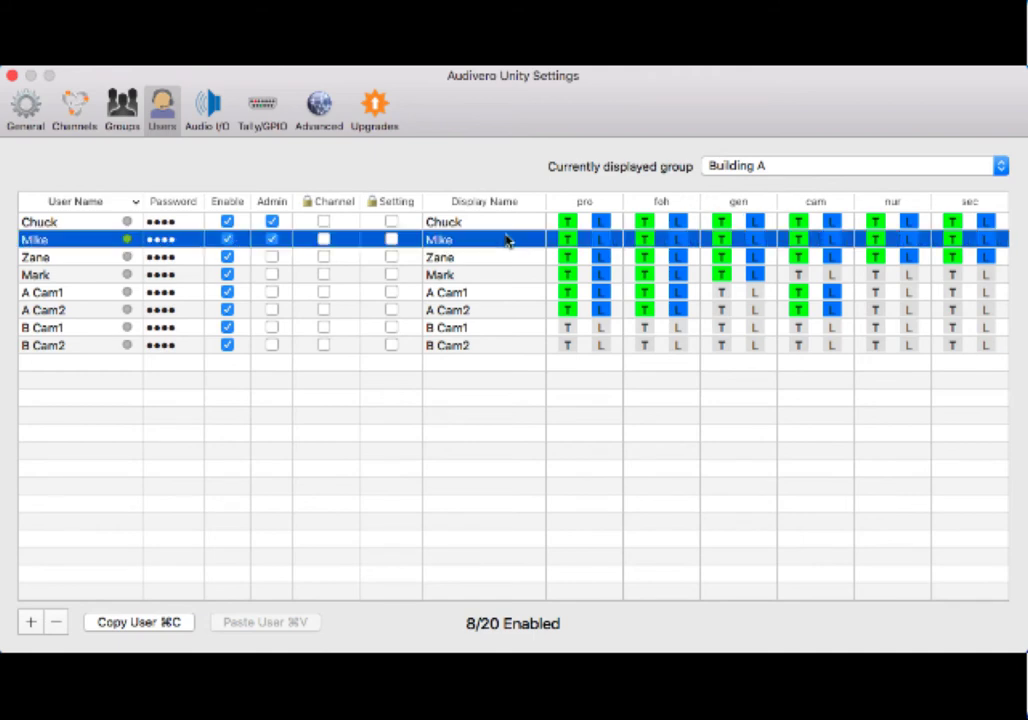
click(1000, 166)
click(985, 183)
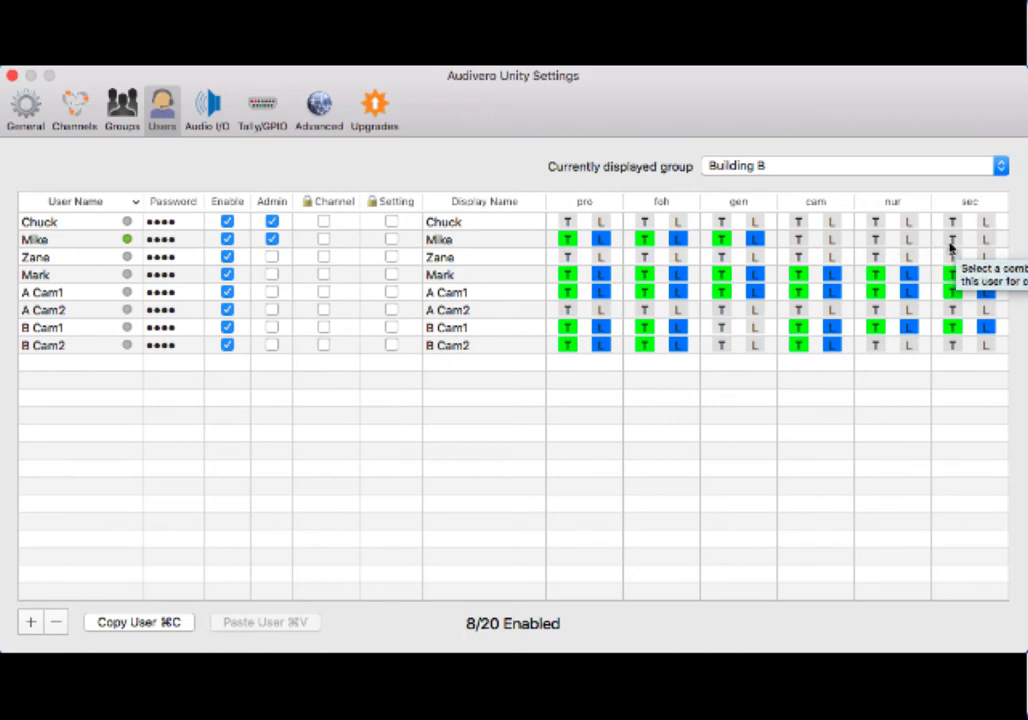
Enable talk and listen on Building B's cam, nur and sec channels for the second listed user
click(799, 240)
click(874, 242)
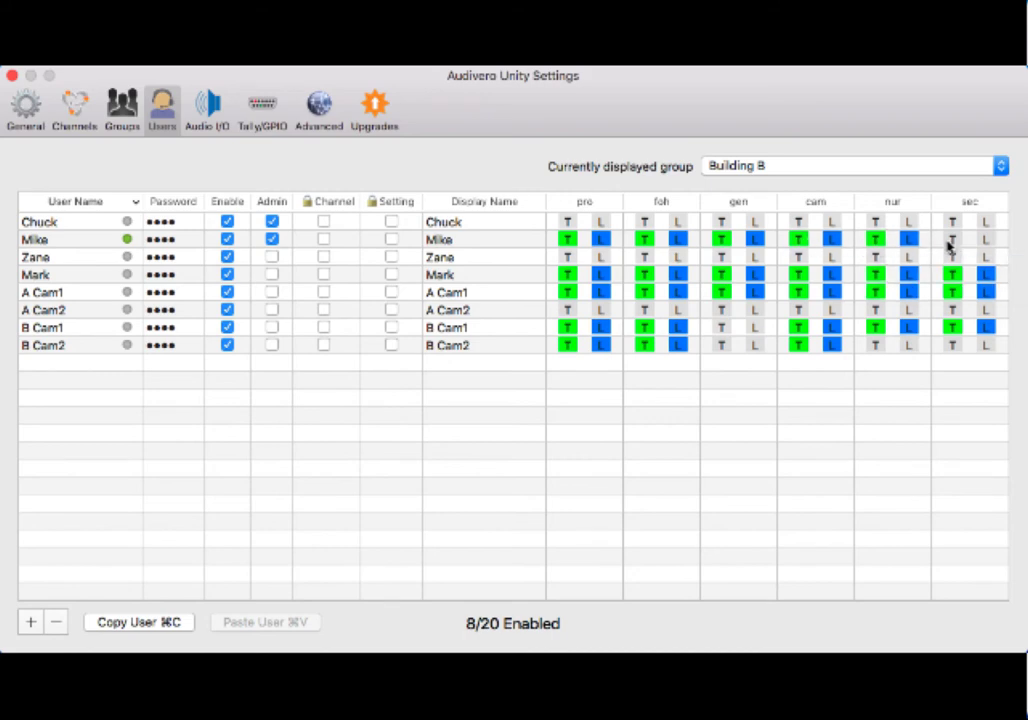
click(951, 242)
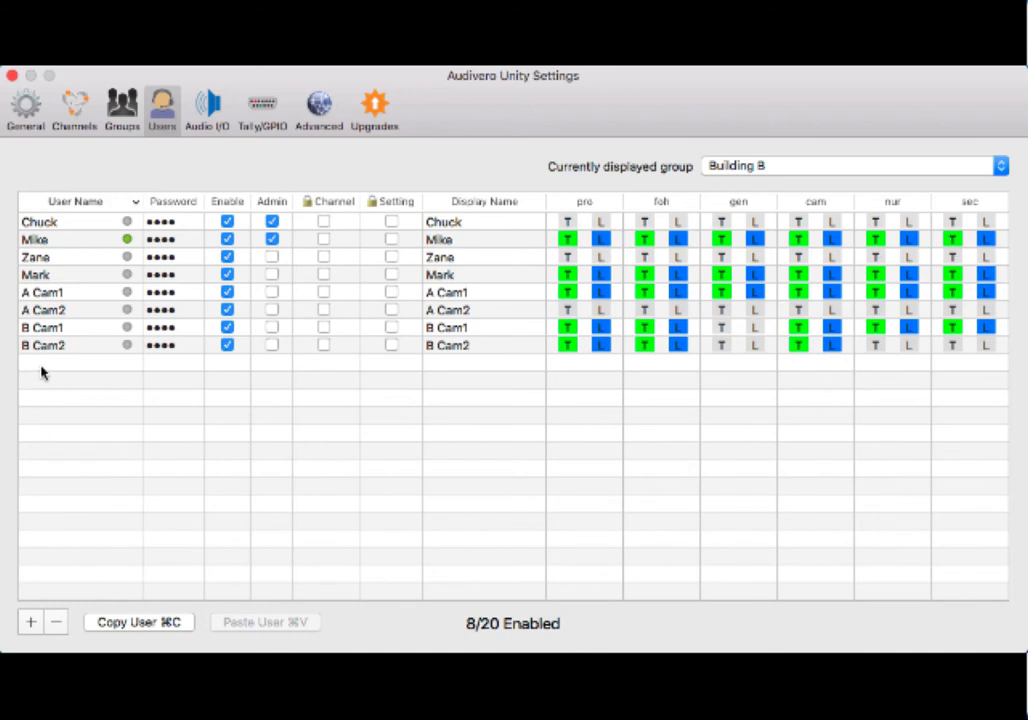
click(1002, 172)
click(987, 163)
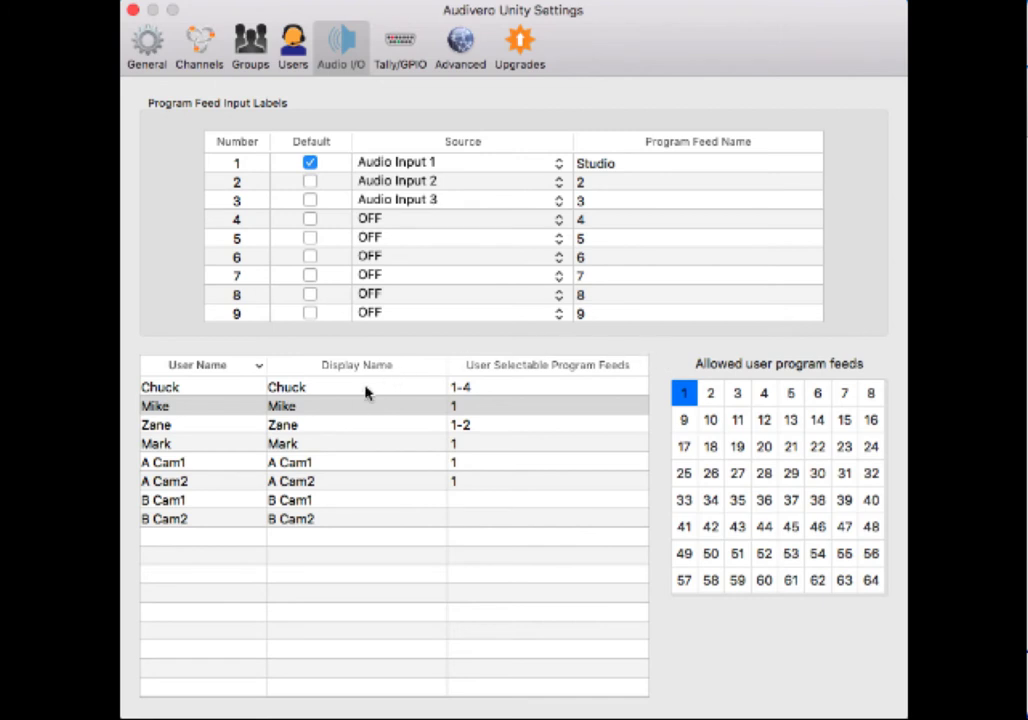
Allow the second listed user to select program feeds 2, 3 and 4 in addition to feed 1
click(345, 410)
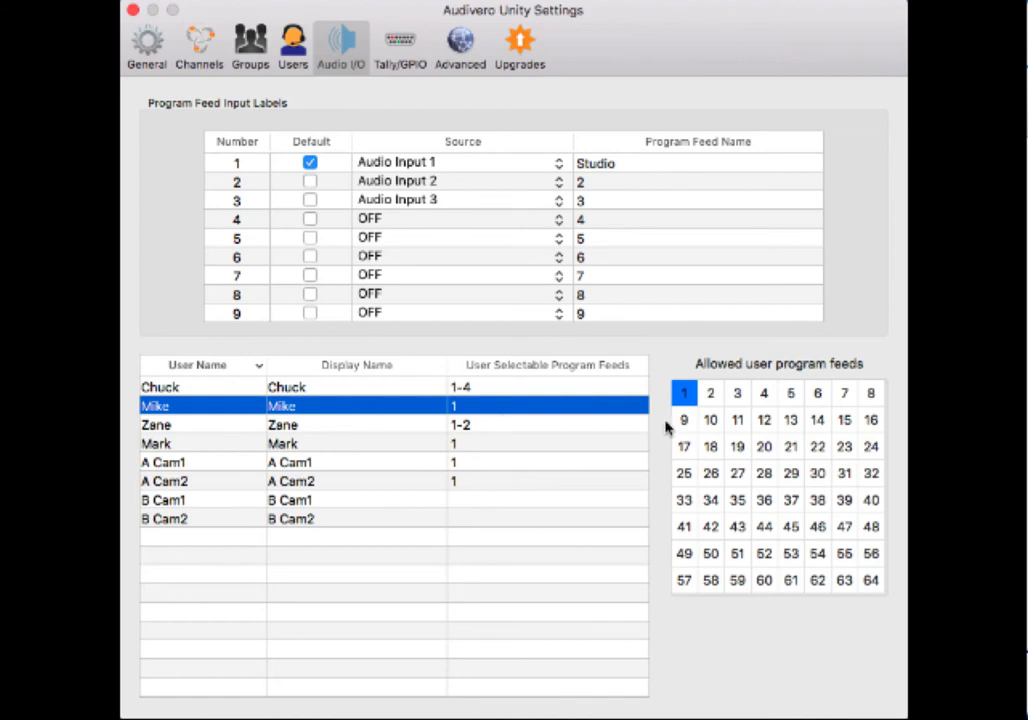
click(711, 395)
click(738, 395)
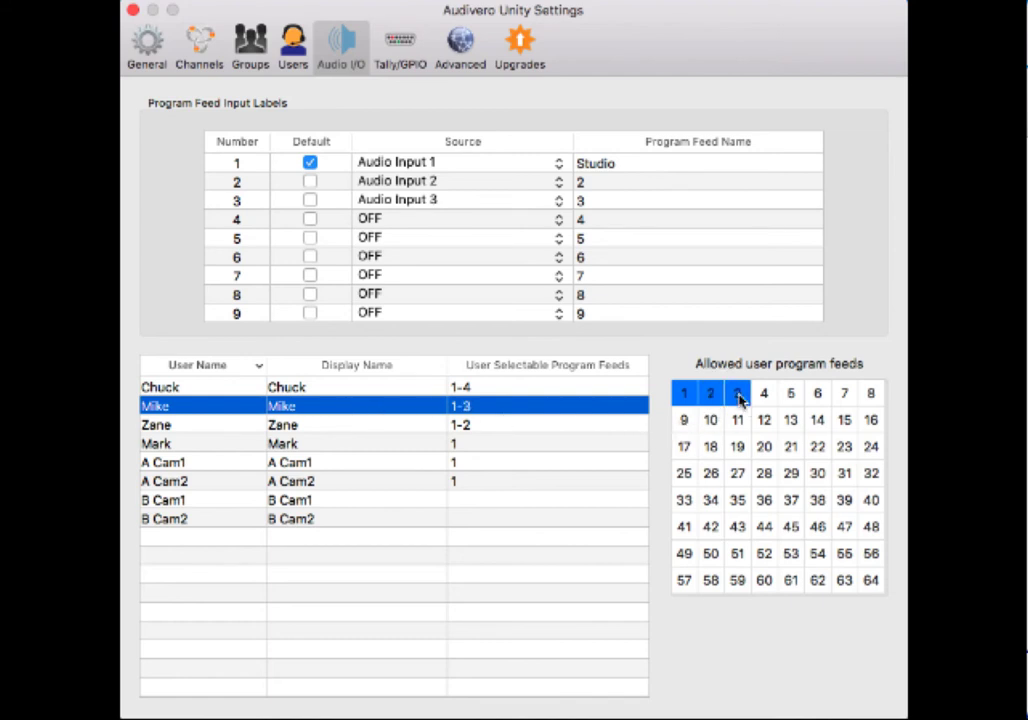
click(765, 396)
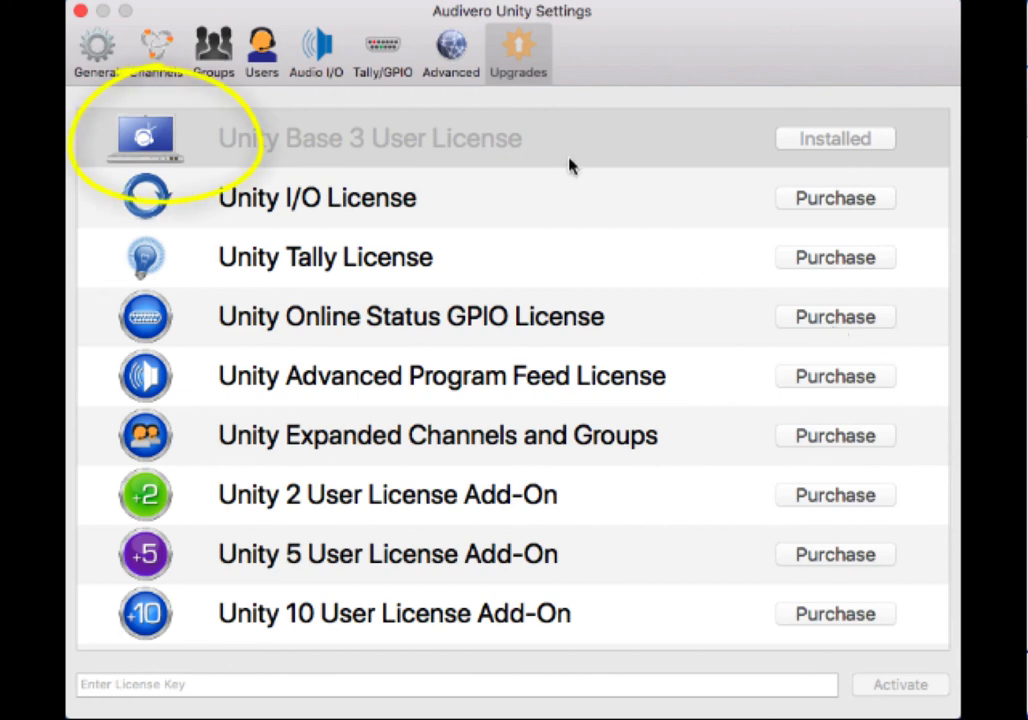
Examine the descriptions of the available Unity licenses, from the base license through Unity Expanded Channels and Groups
mouse_move(454, 131)
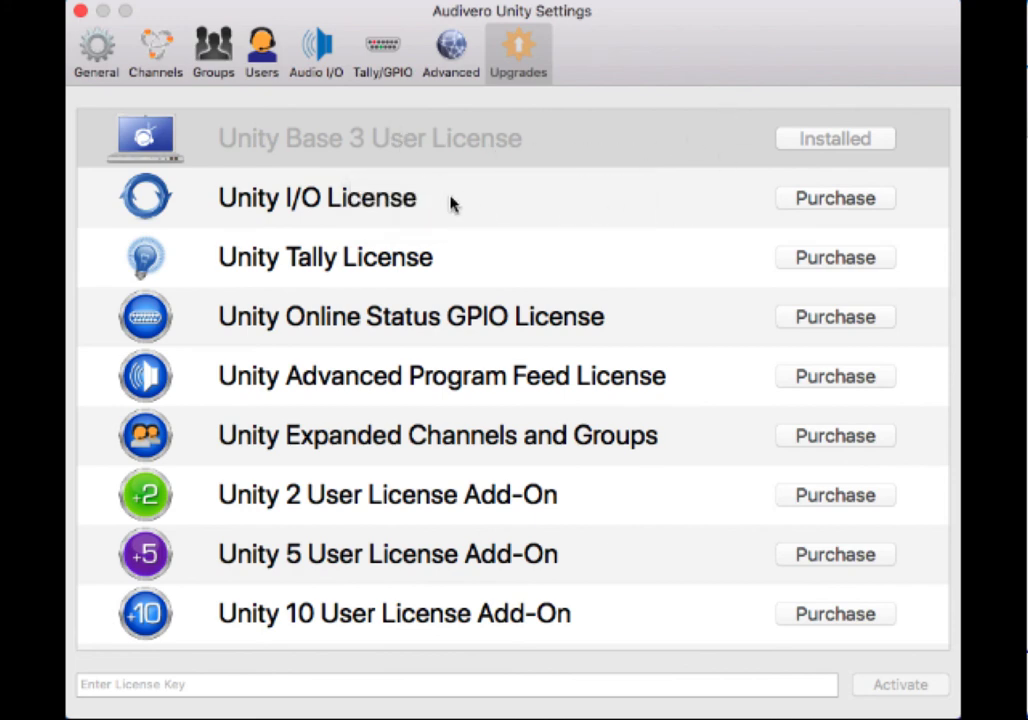
mouse_move(451, 204)
mouse_move(583, 209)
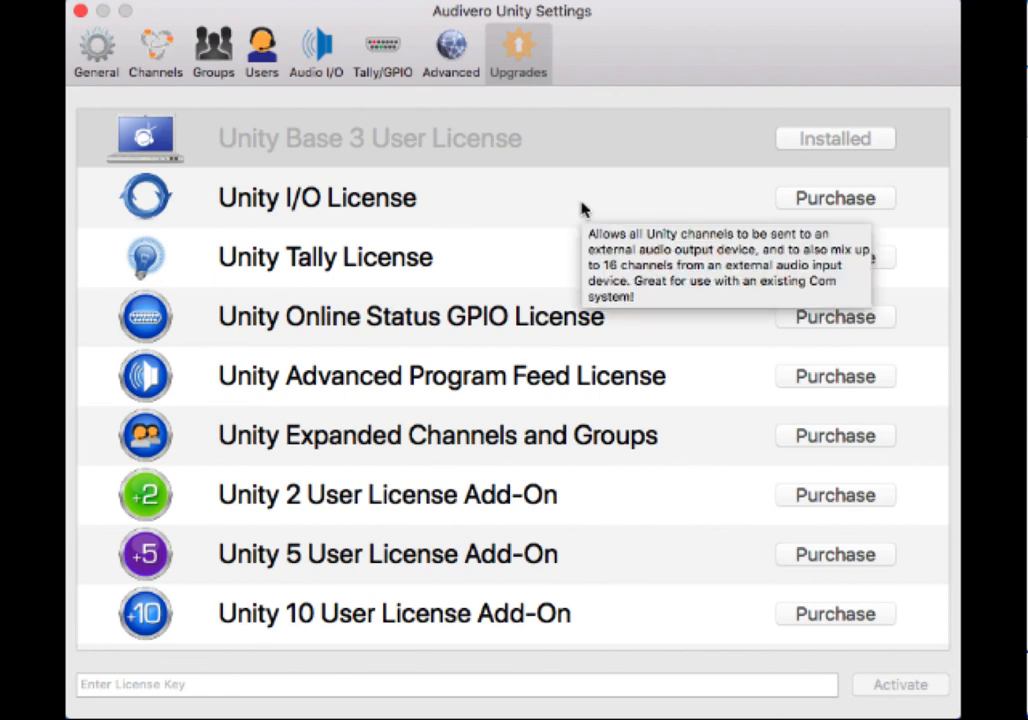
mouse_move(534, 258)
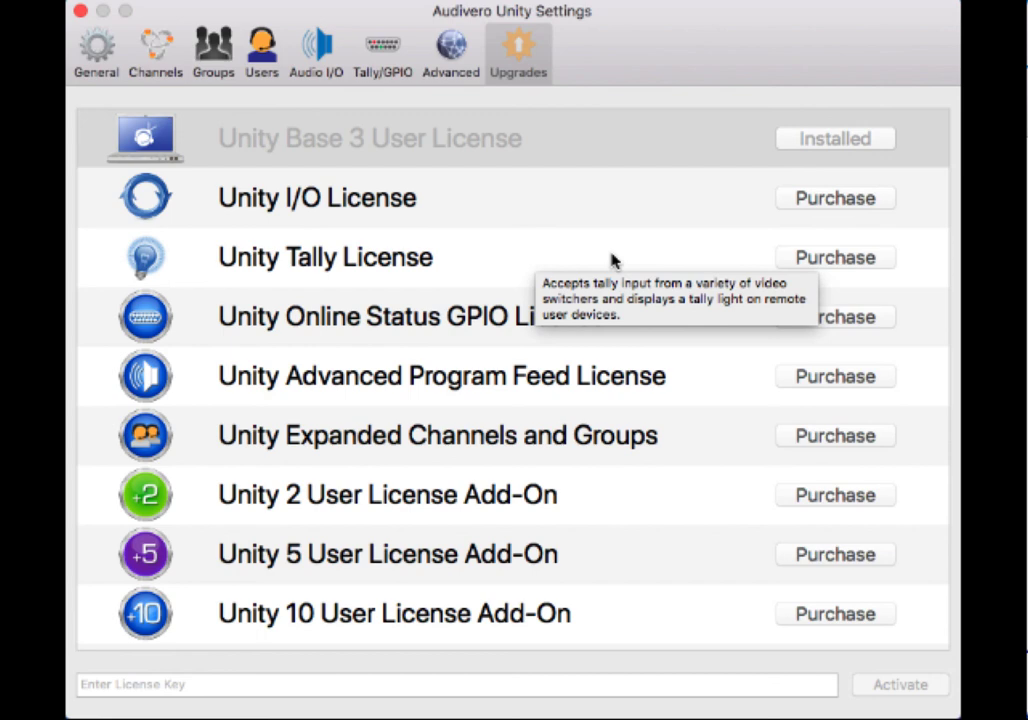
mouse_move(509, 316)
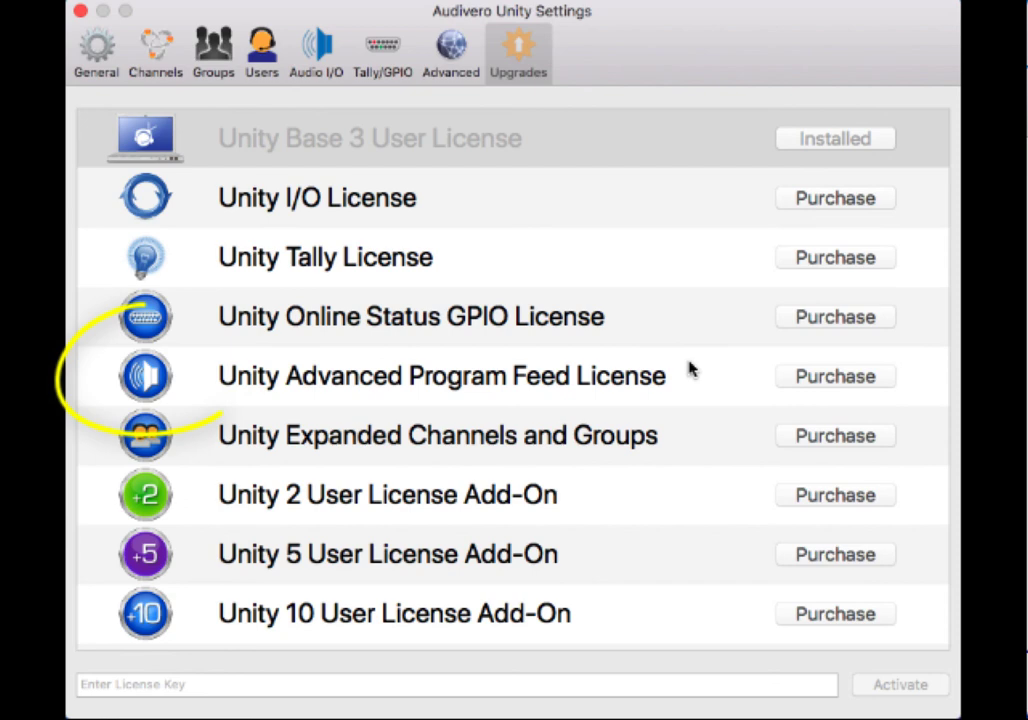
mouse_move(700, 396)
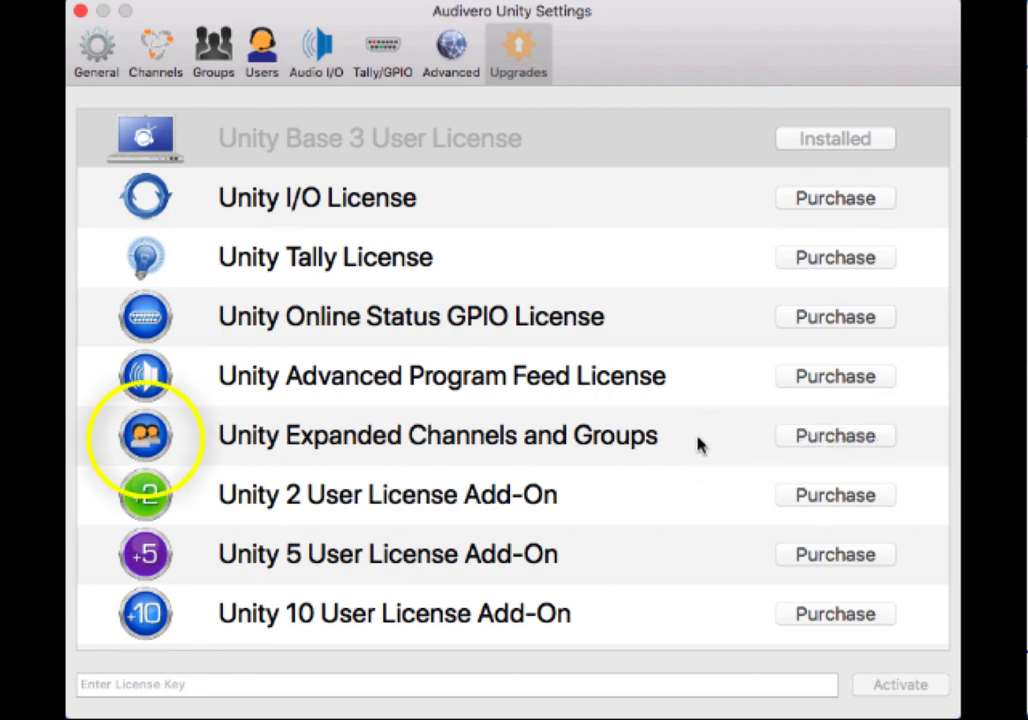
mouse_move(699, 444)
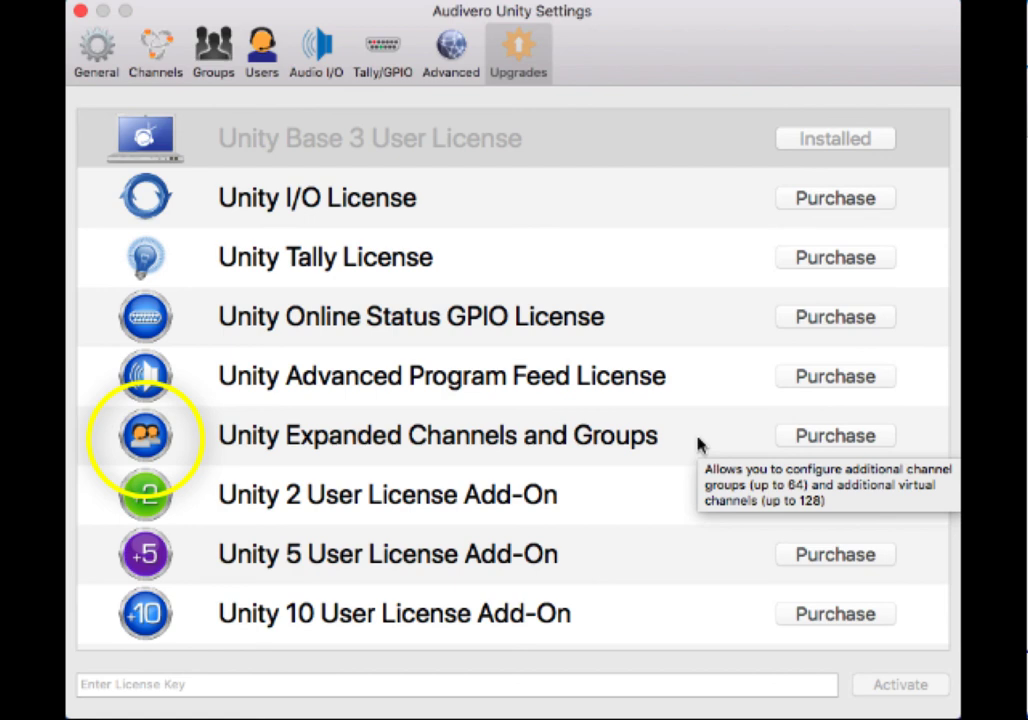